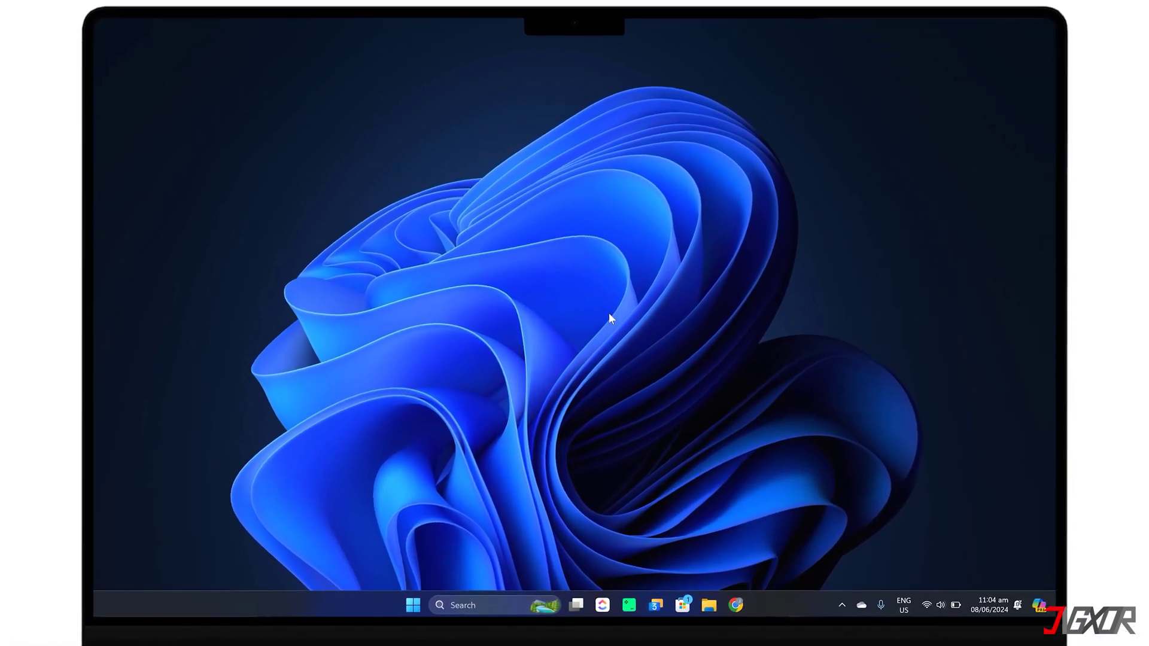
Open Quick Settings from the system tray and check whether the Bluetooth tile is present.
{"action": "left_click", "coordinate": [937, 606]}
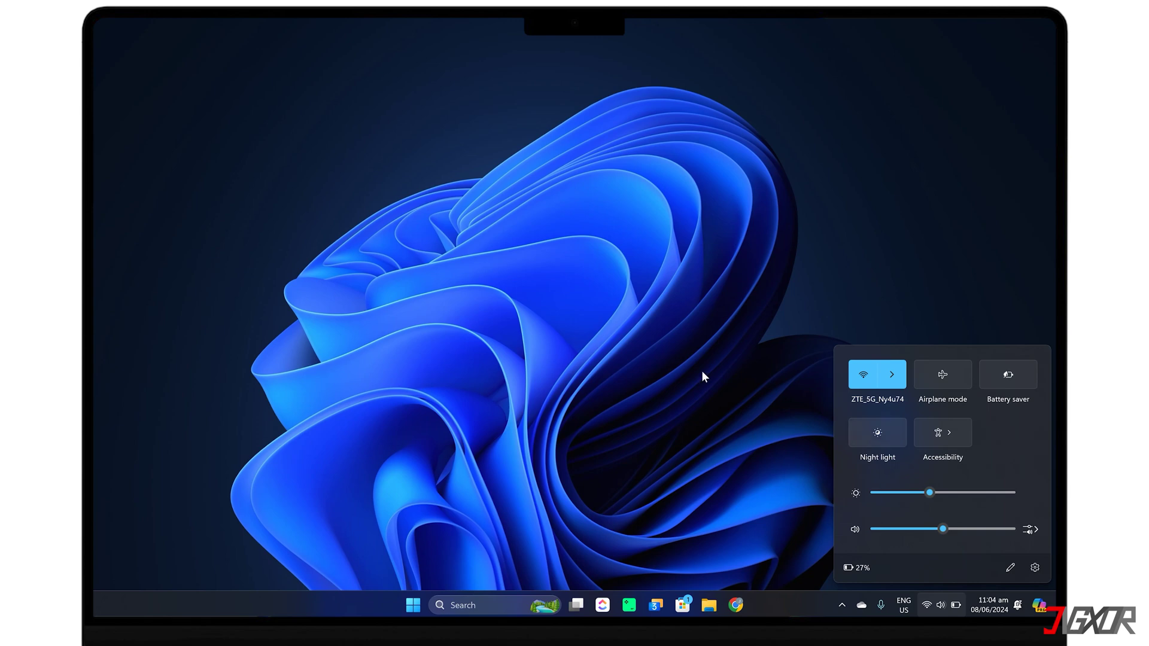
Close the Quick Settings panel to return to the plain desktop.
{"action": "left_click", "coordinate": [620, 342]}
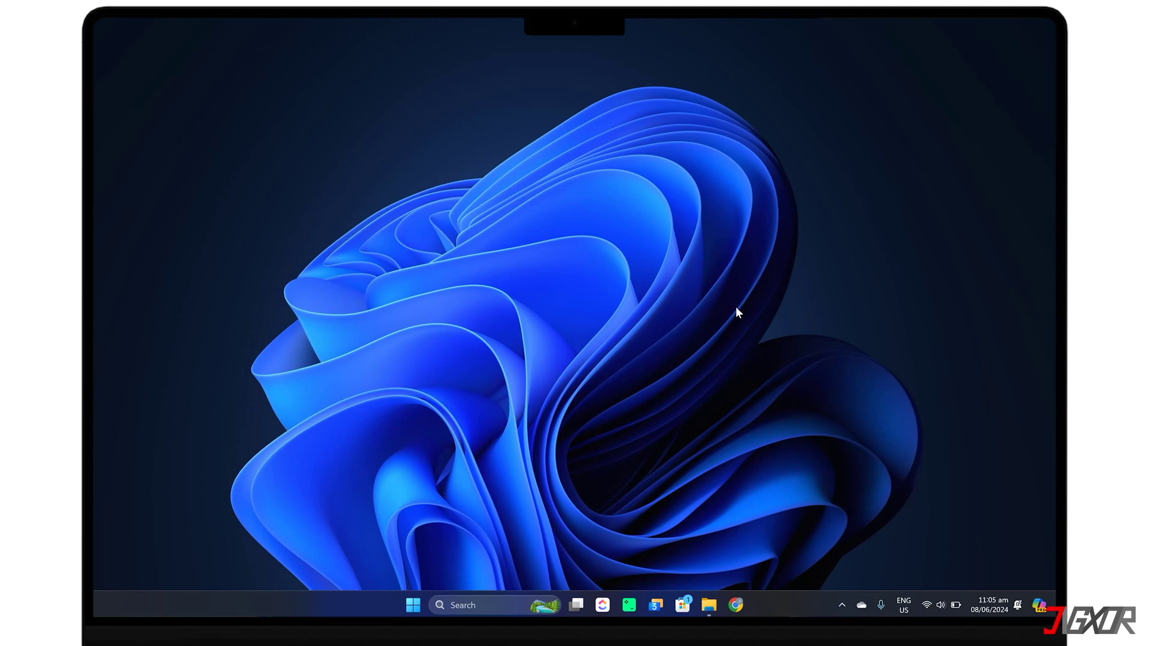
Restart the Windows Explorer process from Task Manager, then close Task Manager.
{"action": "left_click", "coordinate": [708, 605]}
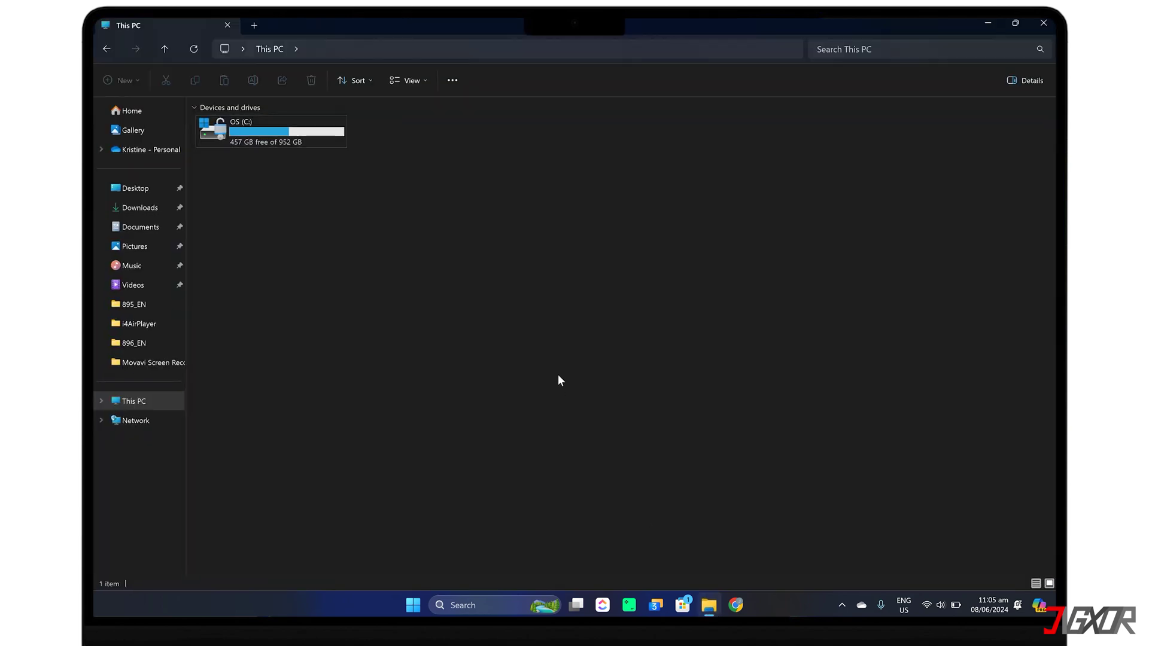
{"action": "left_click", "coordinate": [988, 22]}
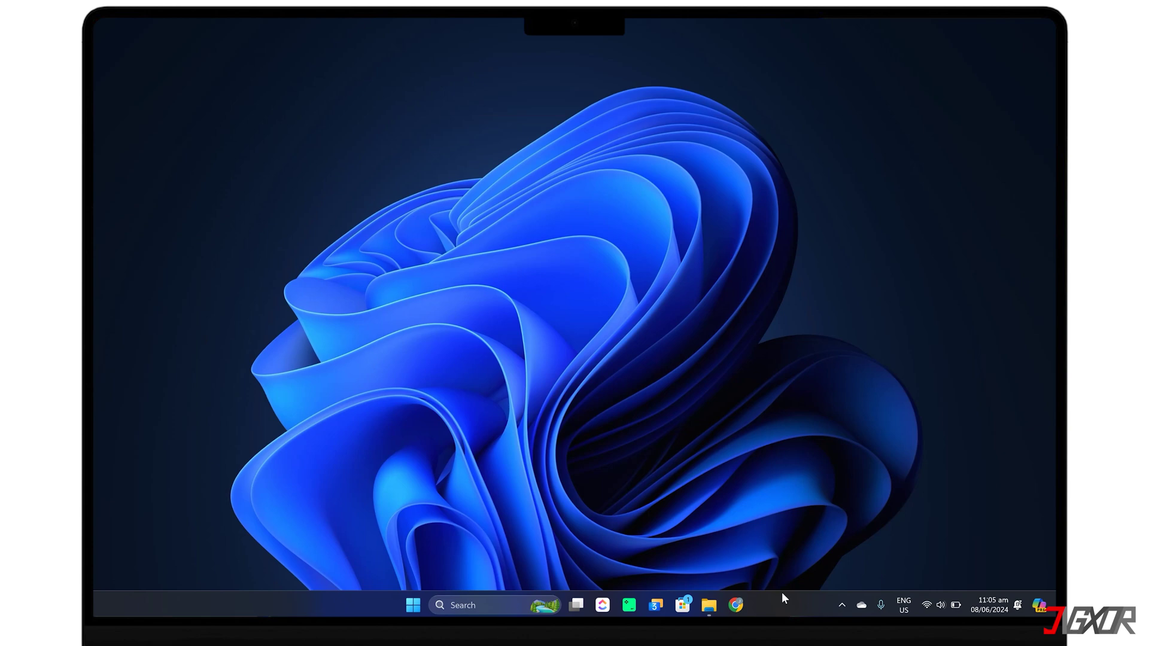
{"action": "right_click", "coordinate": [780, 603]}
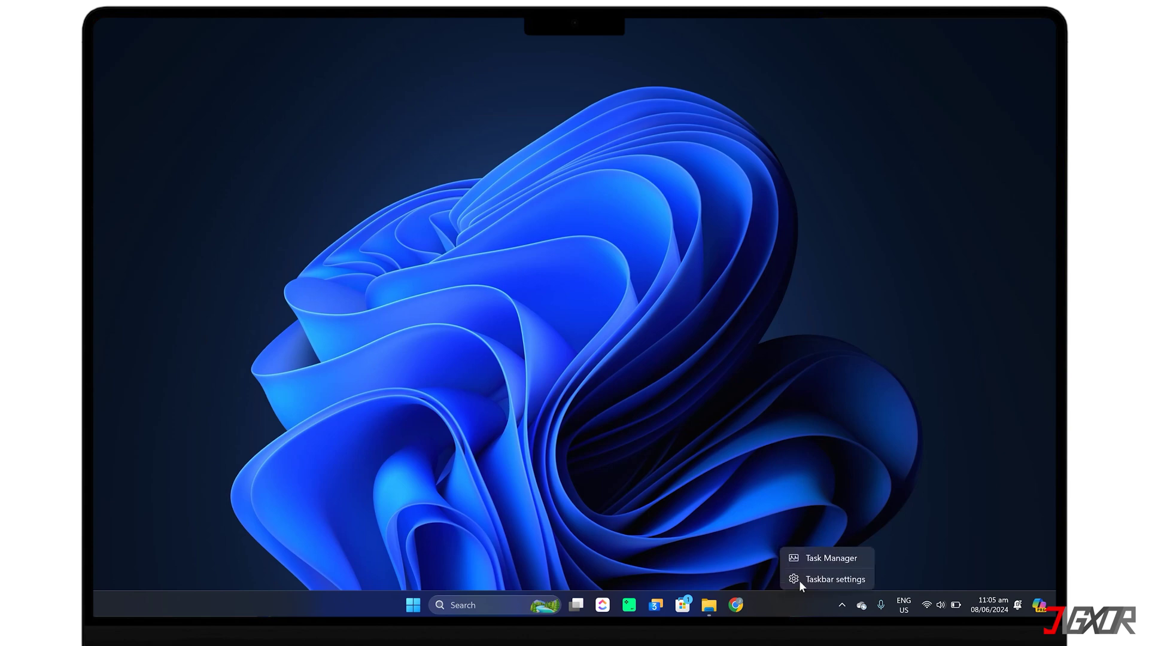
{"action": "left_click", "coordinate": [815, 559]}
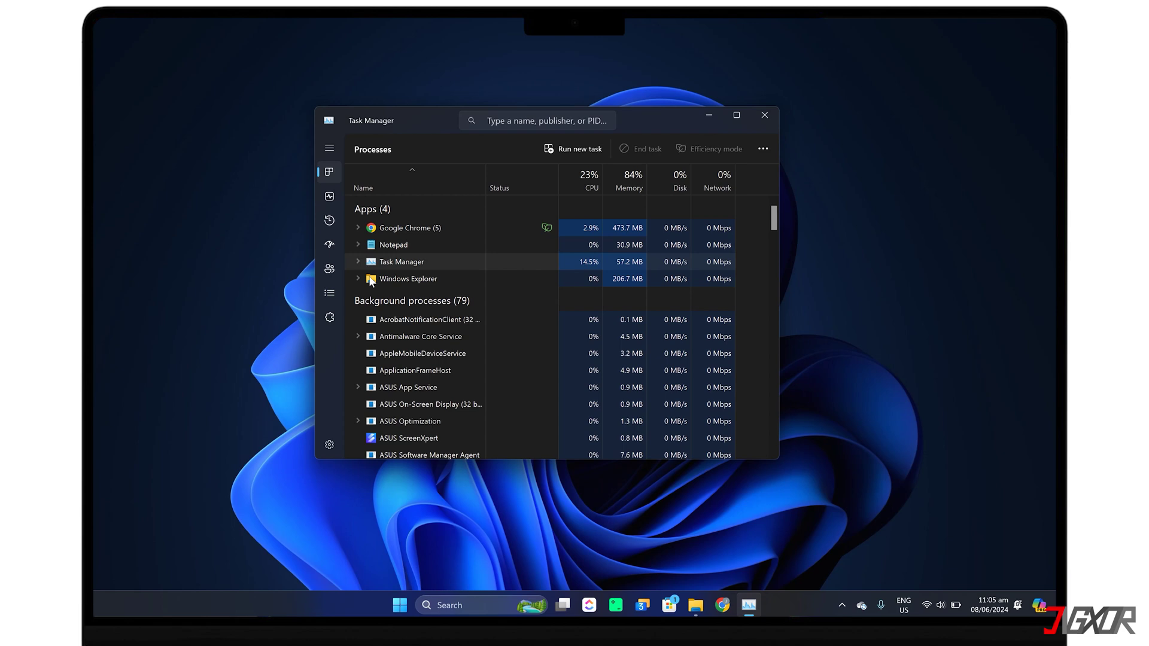
{"action": "right_click", "coordinate": [405, 294]}
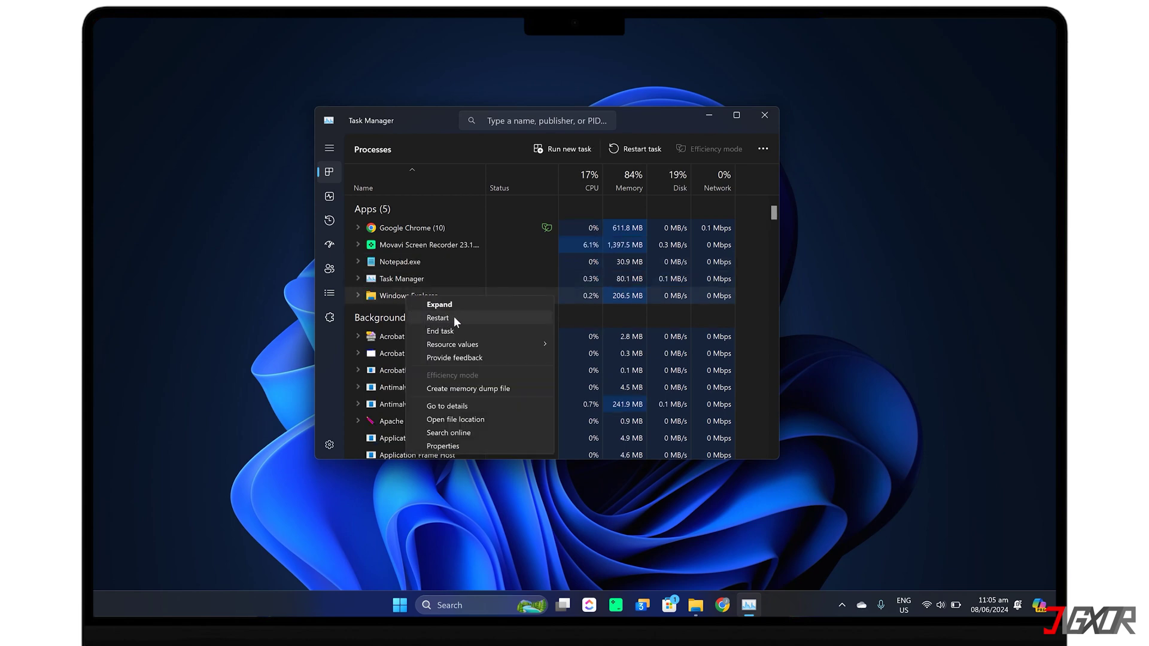
{"action": "left_click", "coordinate": [476, 317]}
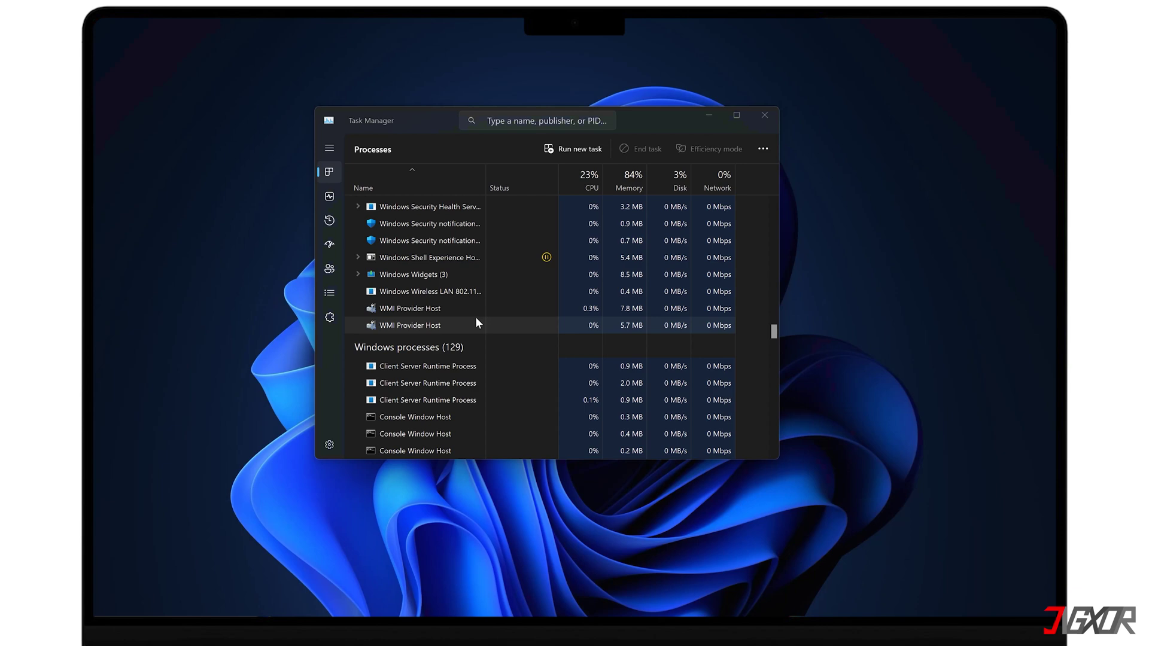
{"action": "left_click", "coordinate": [764, 115]}
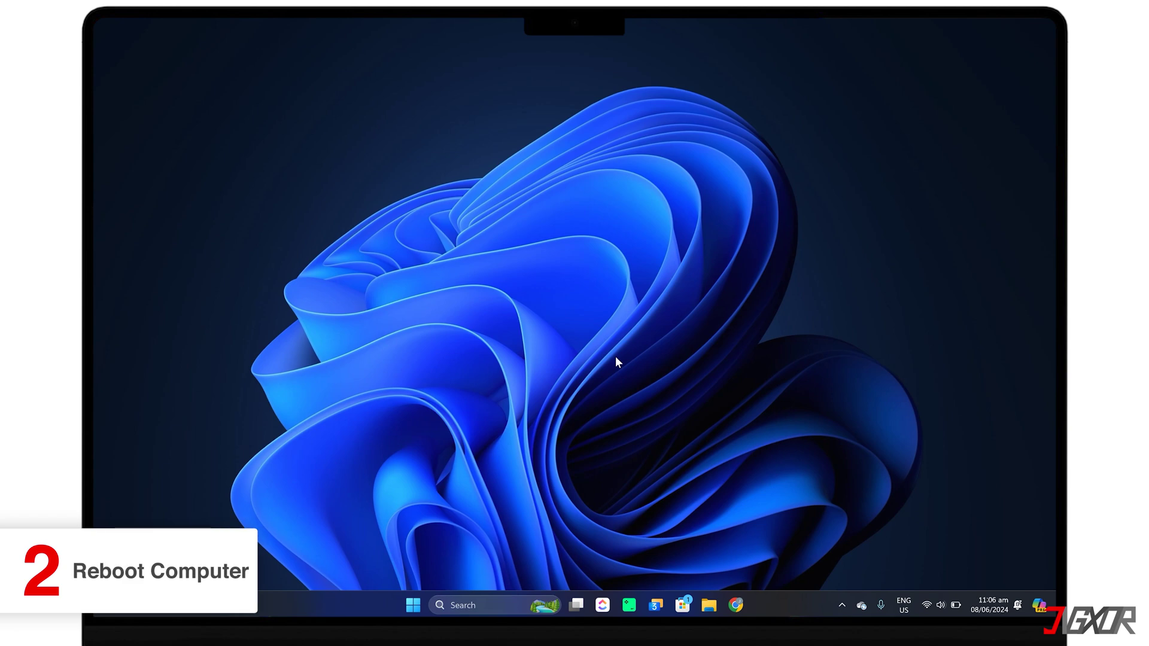
Reboot the PC using Restart from the Start menu's power options.
{"action": "key", "text": "super"}
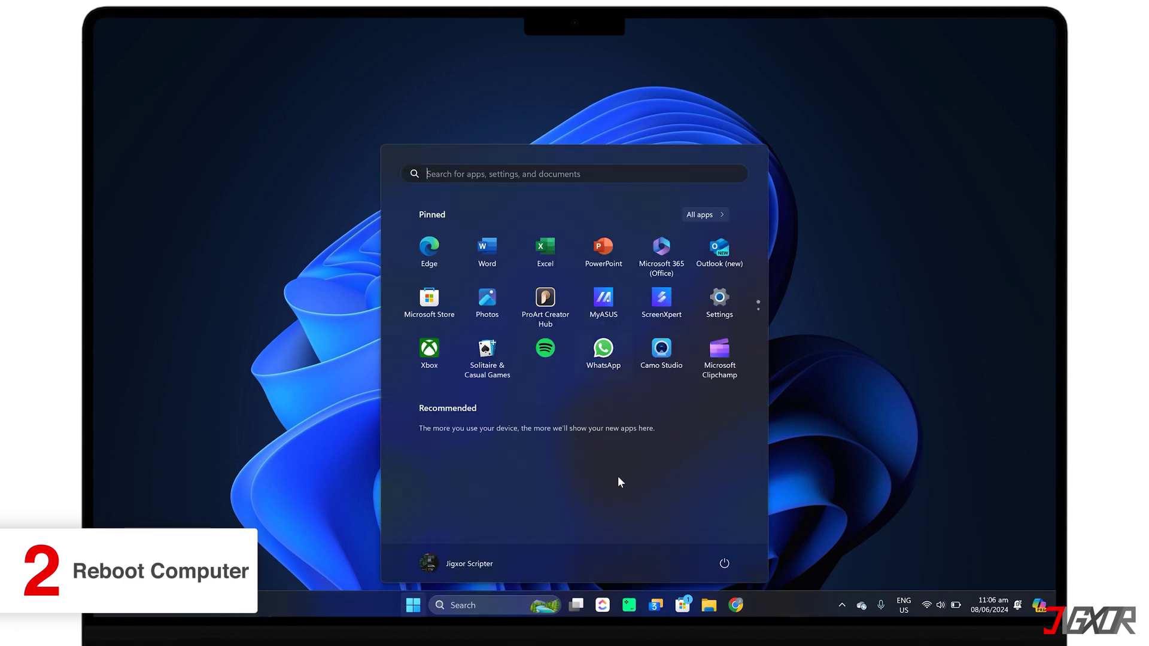
{"action": "left_click", "coordinate": [724, 565]}
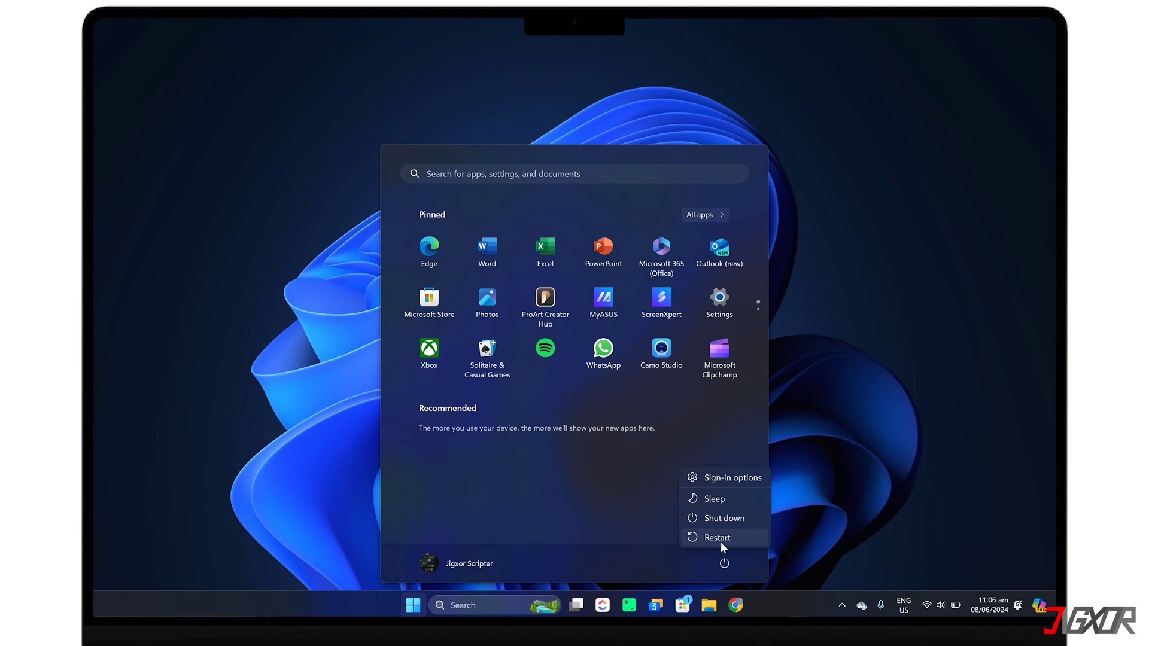
{"action": "left_click", "coordinate": [725, 536]}
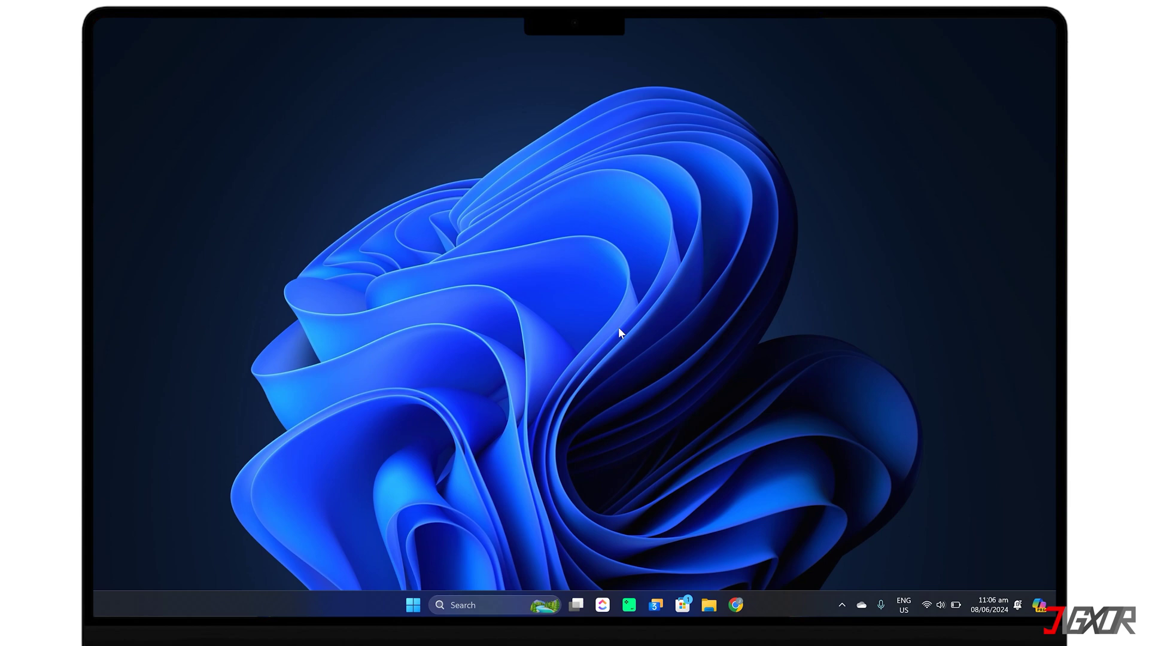
Run the Bluetooth troubleshooter under Other troubleshooters, approving the automated diagnostics and continuing.
{"action": "key", "text": "super"}
{"action": "type", "text": "trouble"}
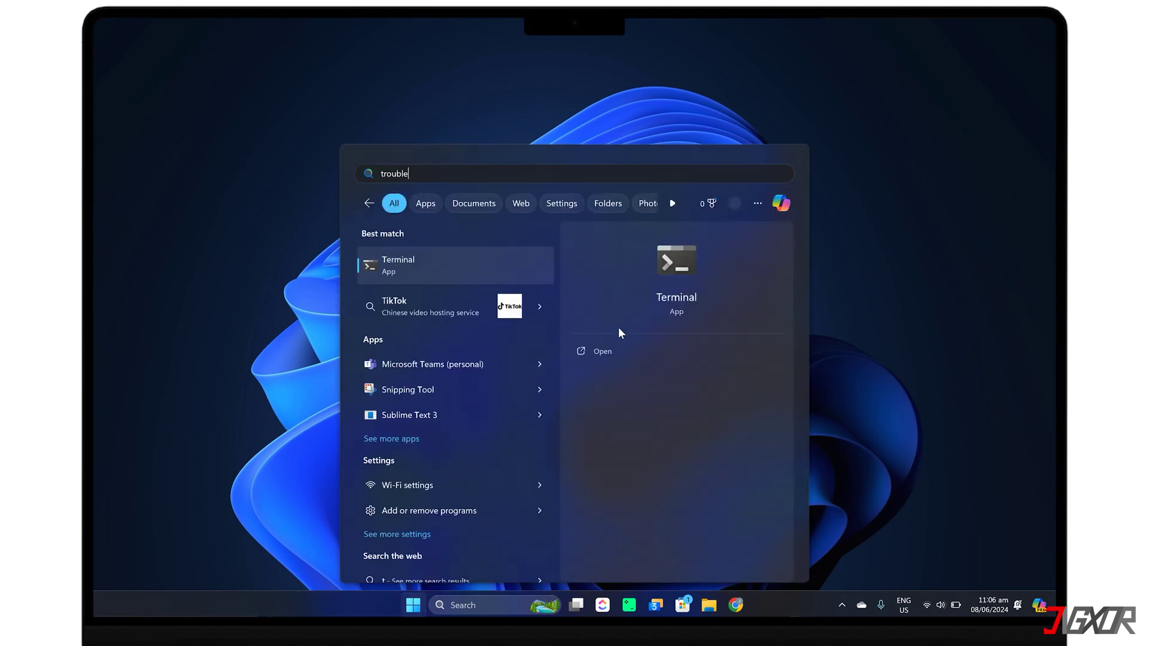
{"action": "key", "text": "Return"}
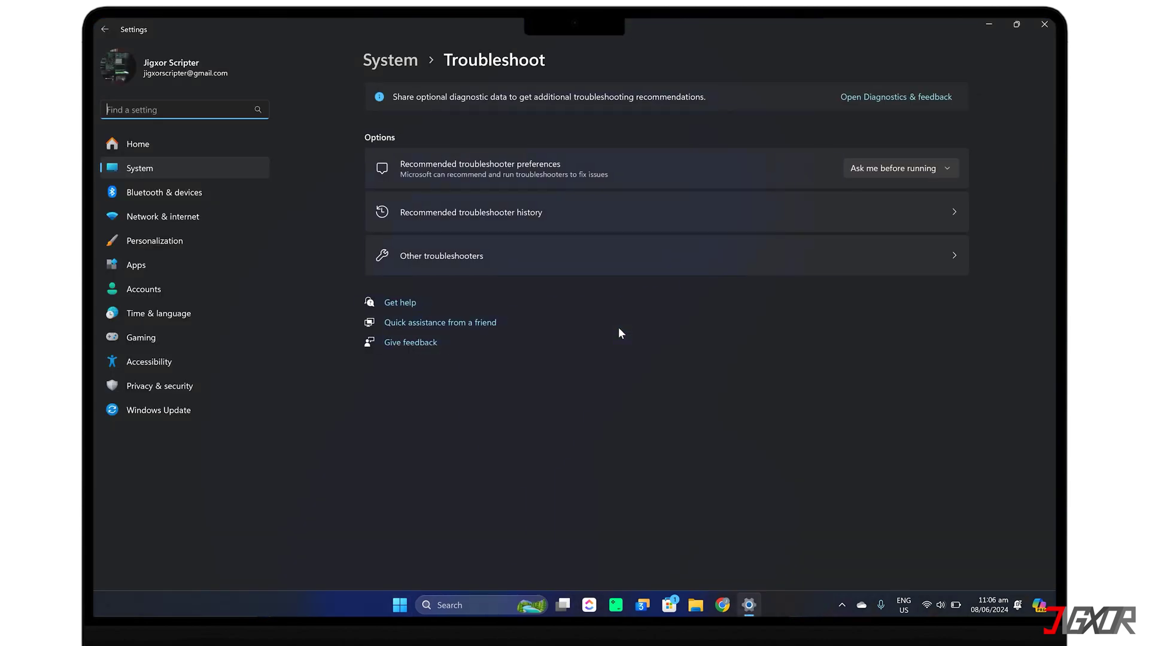
{"action": "left_click", "coordinate": [588, 257]}
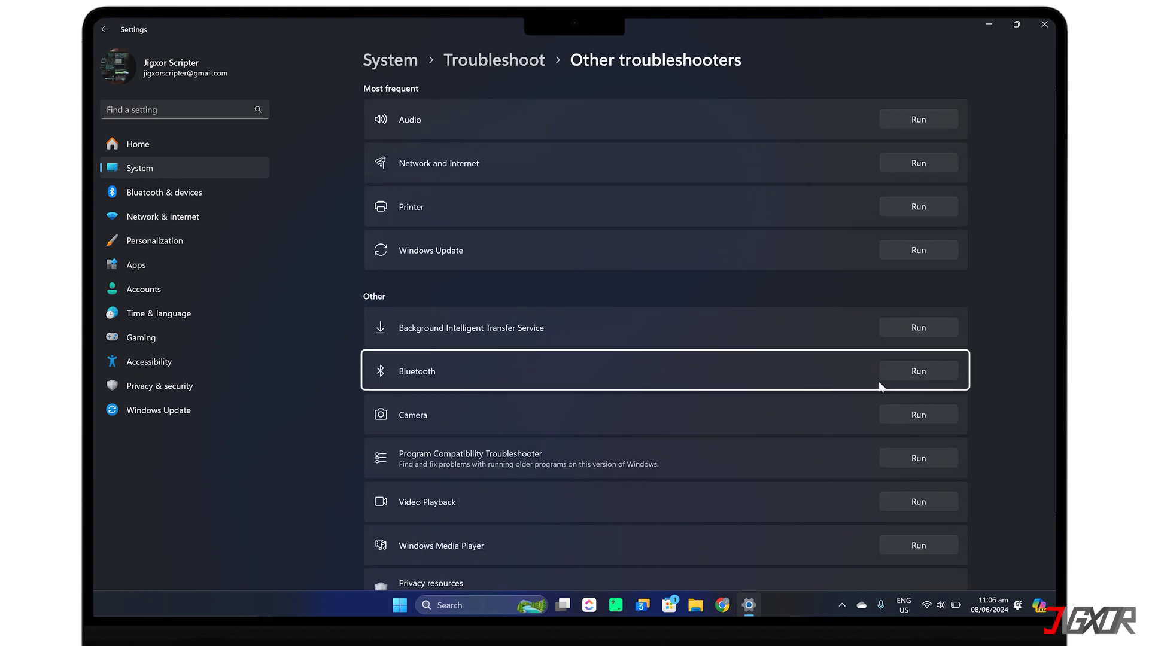
{"action": "left_click", "coordinate": [904, 378]}
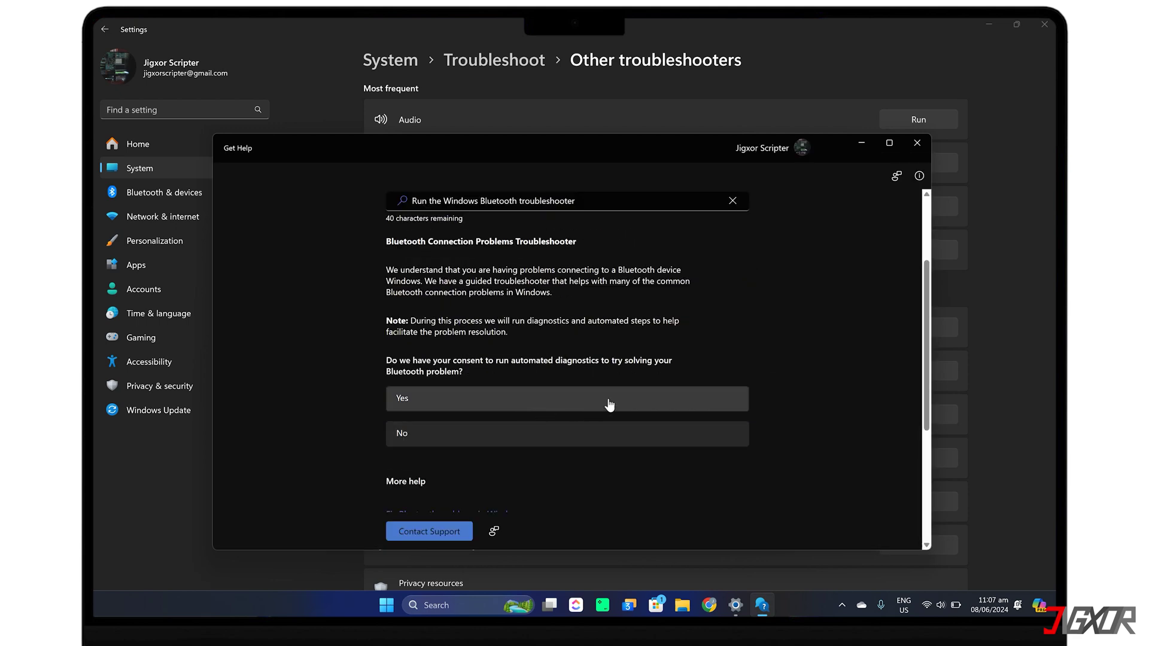
{"action": "left_click", "coordinate": [608, 401]}
{"action": "left_click", "coordinate": [655, 477]}
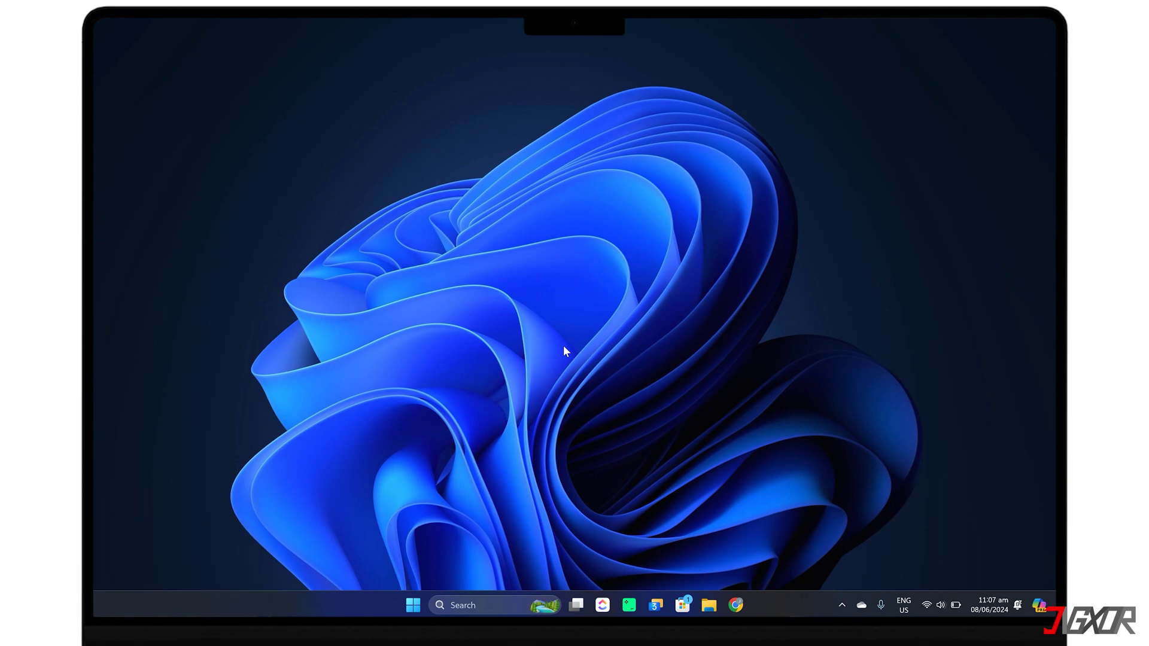
Open Device Manager and select the MediaTek Bluetooth Adapter under Bluetooth.
{"action": "key", "text": "super"}
{"action": "type", "text": "device Manager"}
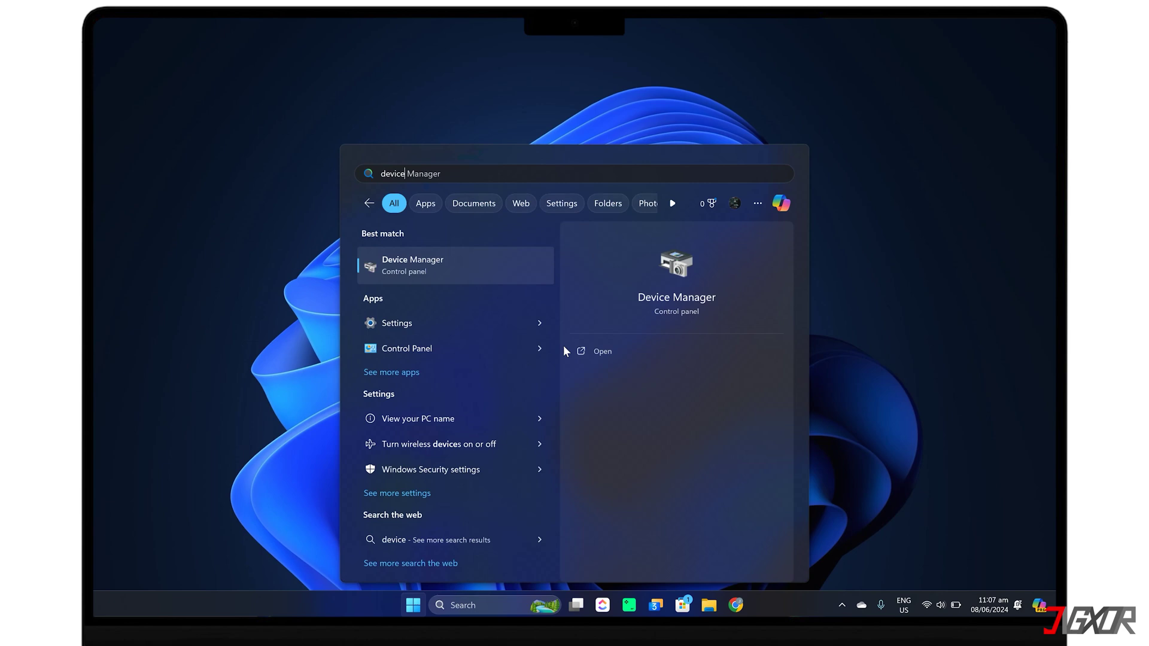
{"action": "key", "text": "Return"}
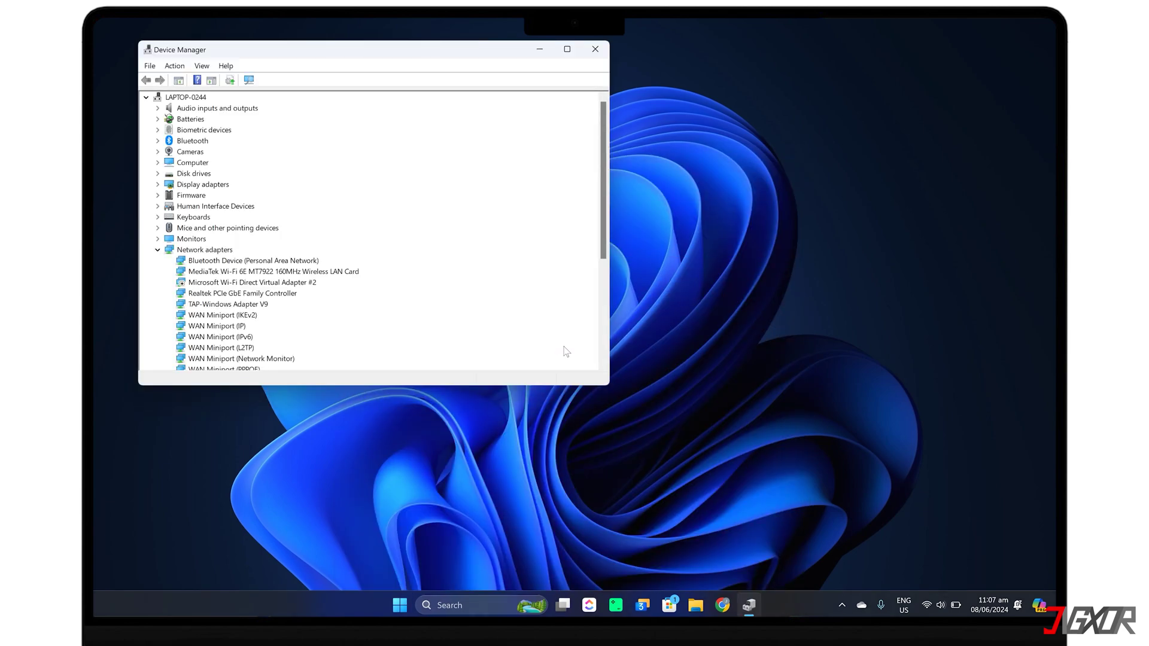
{"action": "left_click", "coordinate": [159, 142]}
{"action": "scroll", "coordinate": [161, 146], "scroll_direction": "down", "scroll_amount": 5}
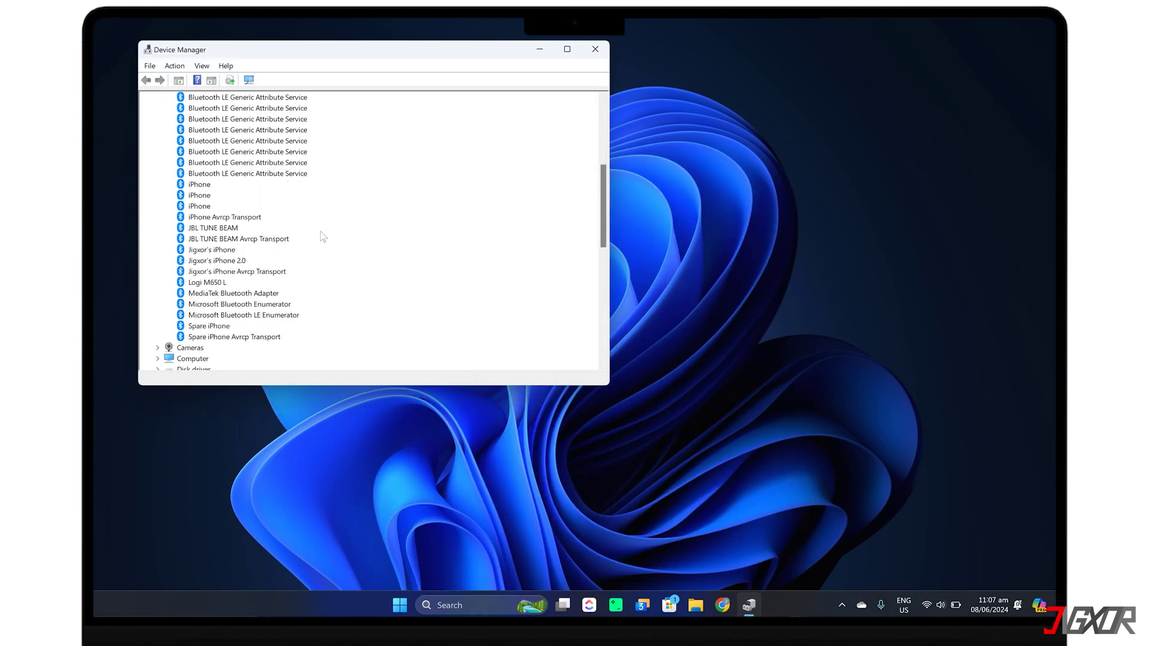
{"action": "left_click", "coordinate": [229, 294]}
Update the MediaTek adapter's driver by automatic search, which finds it already up to date.
{"action": "right_click", "coordinate": [228, 297]}
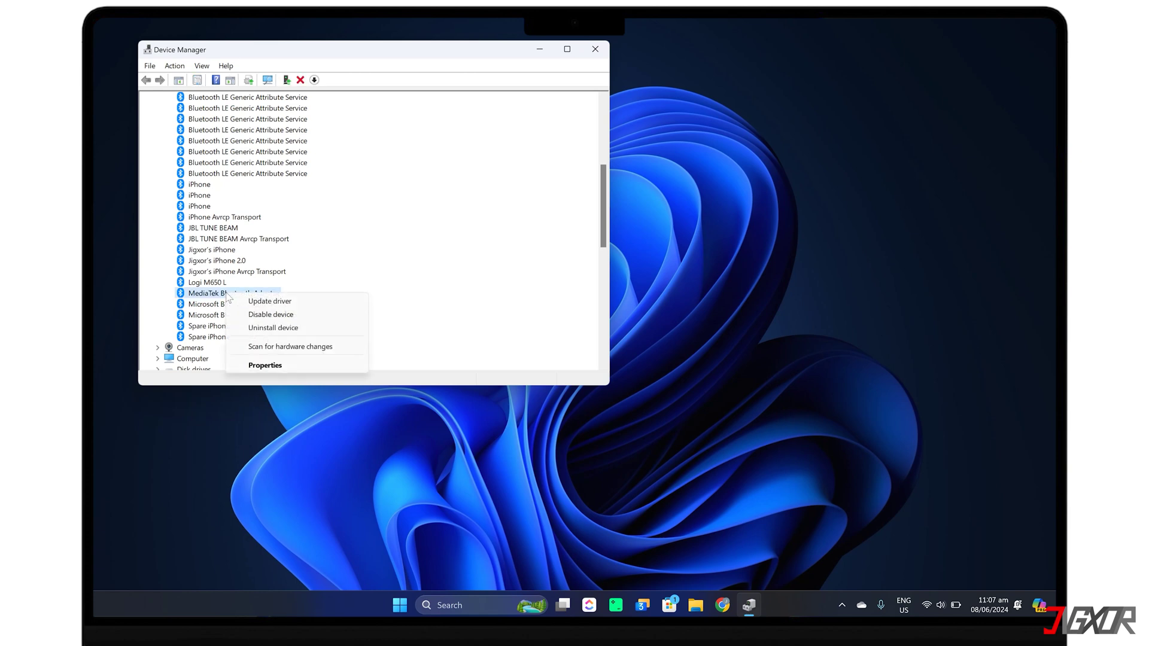
{"action": "left_click", "coordinate": [271, 303]}
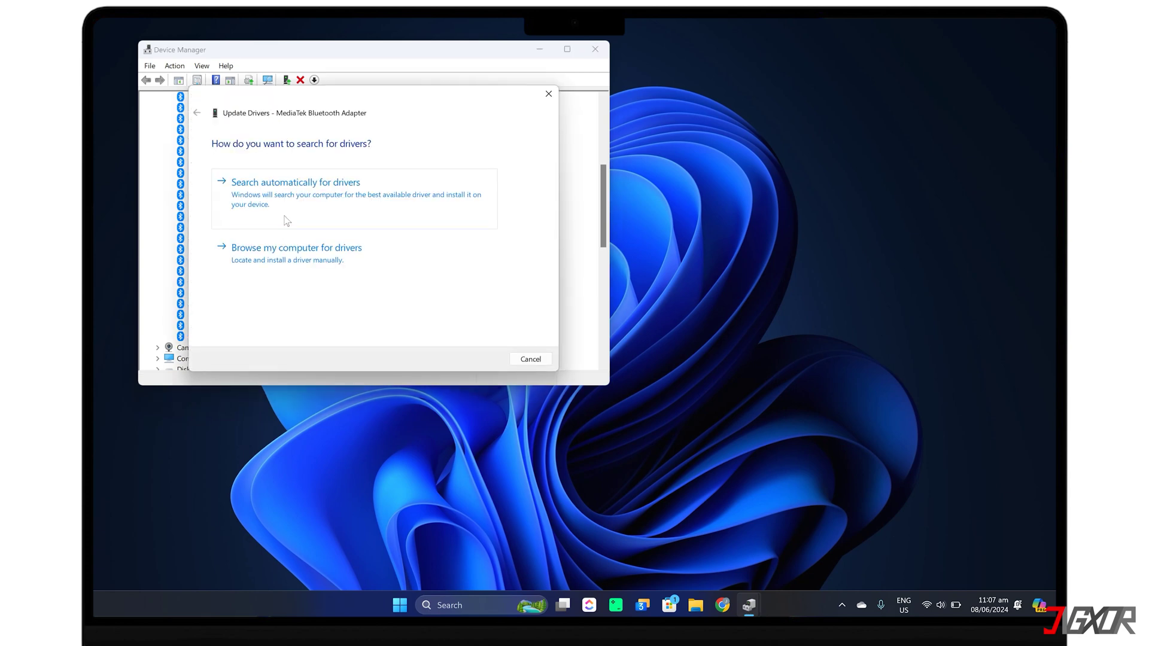
{"action": "left_click", "coordinate": [315, 189]}
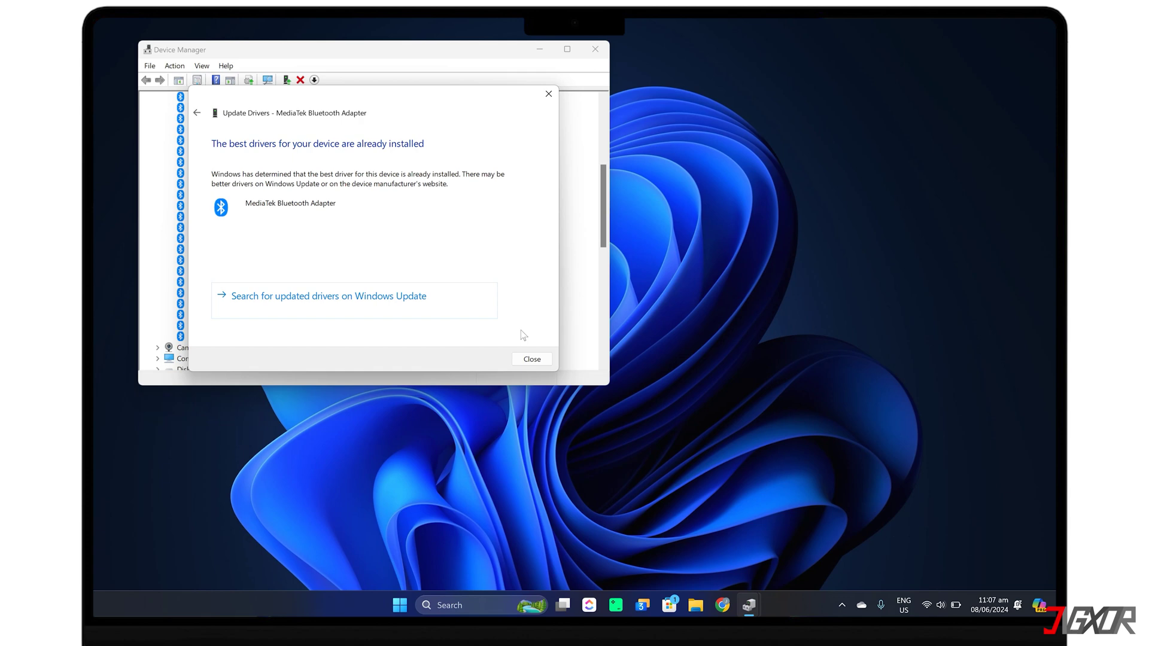
{"action": "left_click", "coordinate": [535, 361]}
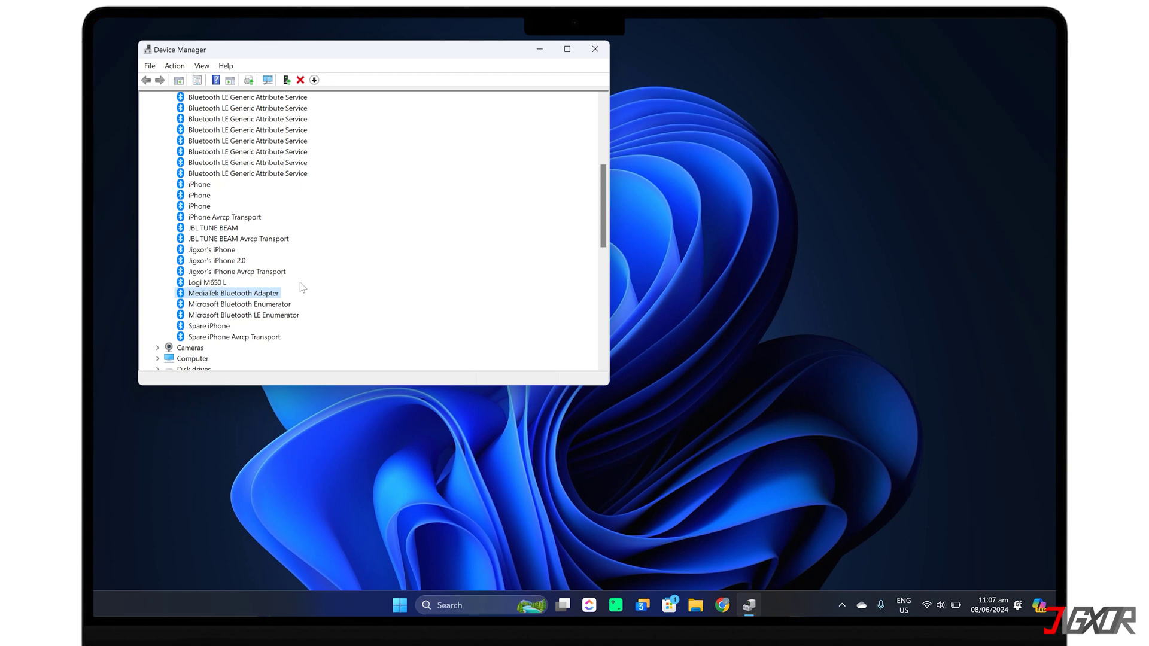
{"action": "right_click", "coordinate": [267, 294]}
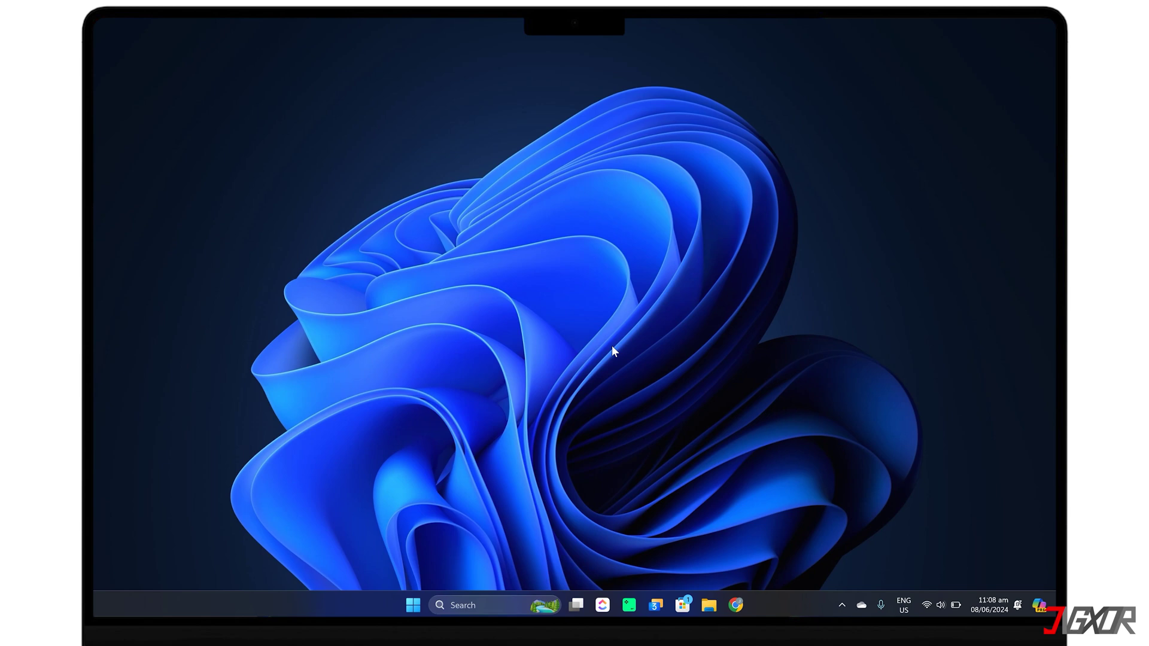
Search the Start menu for 'bluetooth a' to find Bluetooth settings.
{"action": "key", "text": "super"}
{"action": "type", "text": "bluetooth a"}
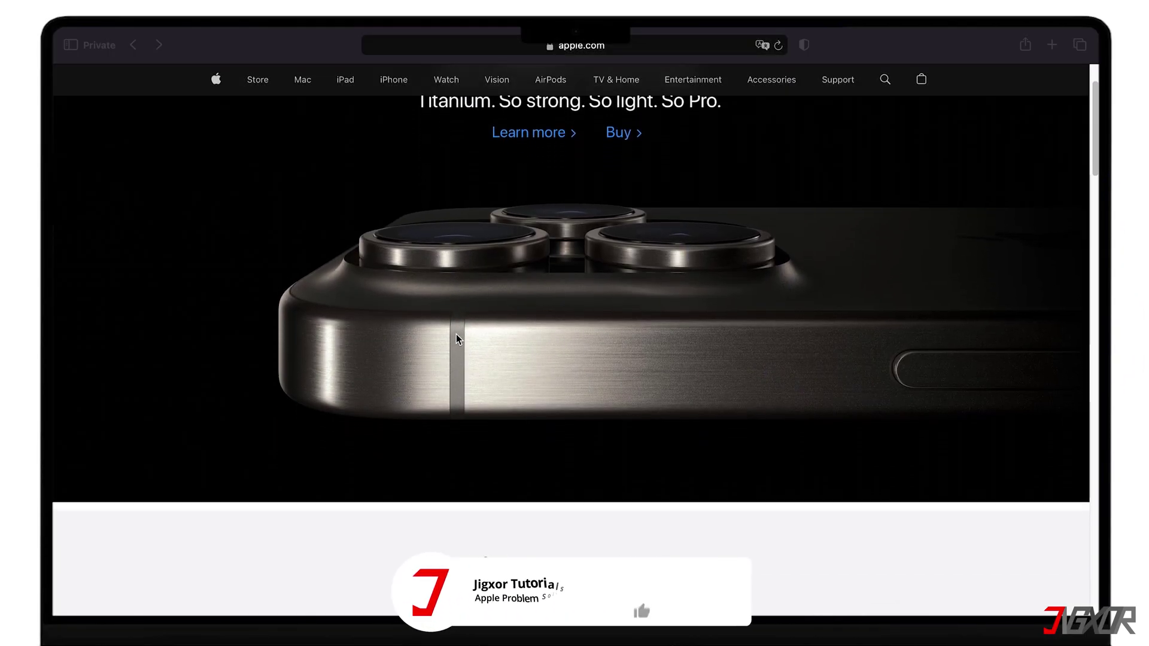
{"action": "scroll", "coordinate": [456, 335], "scroll_direction": "down", "scroll_amount": 6}
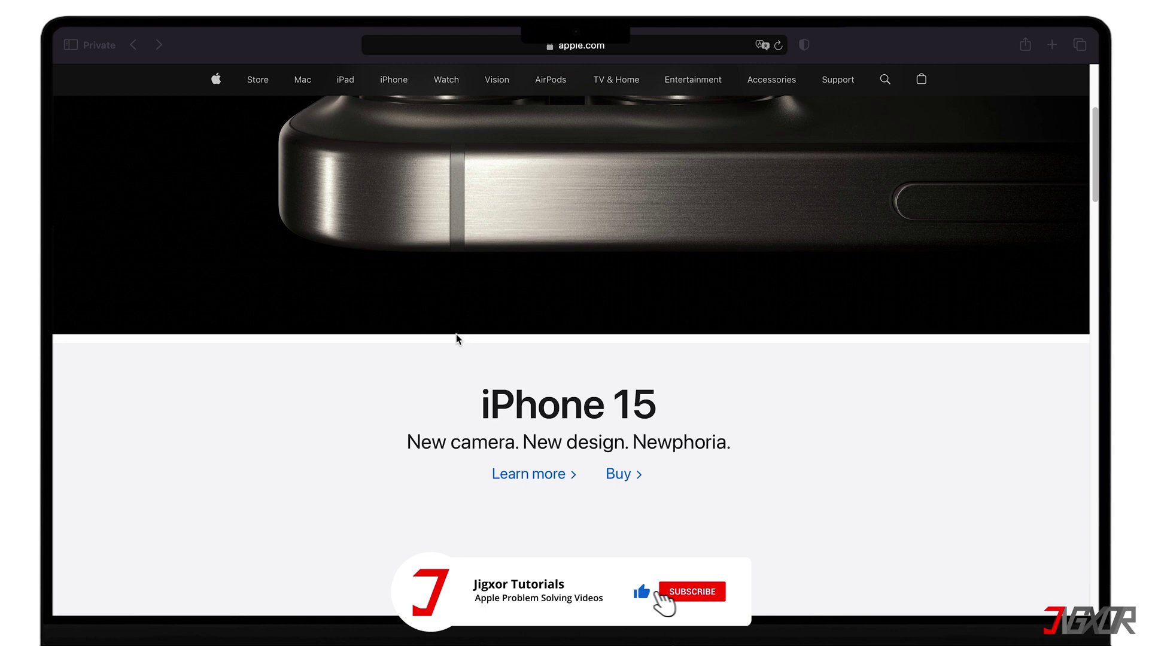
{"action": "scroll", "coordinate": [457, 339], "scroll_direction": "down", "scroll_amount": 3}
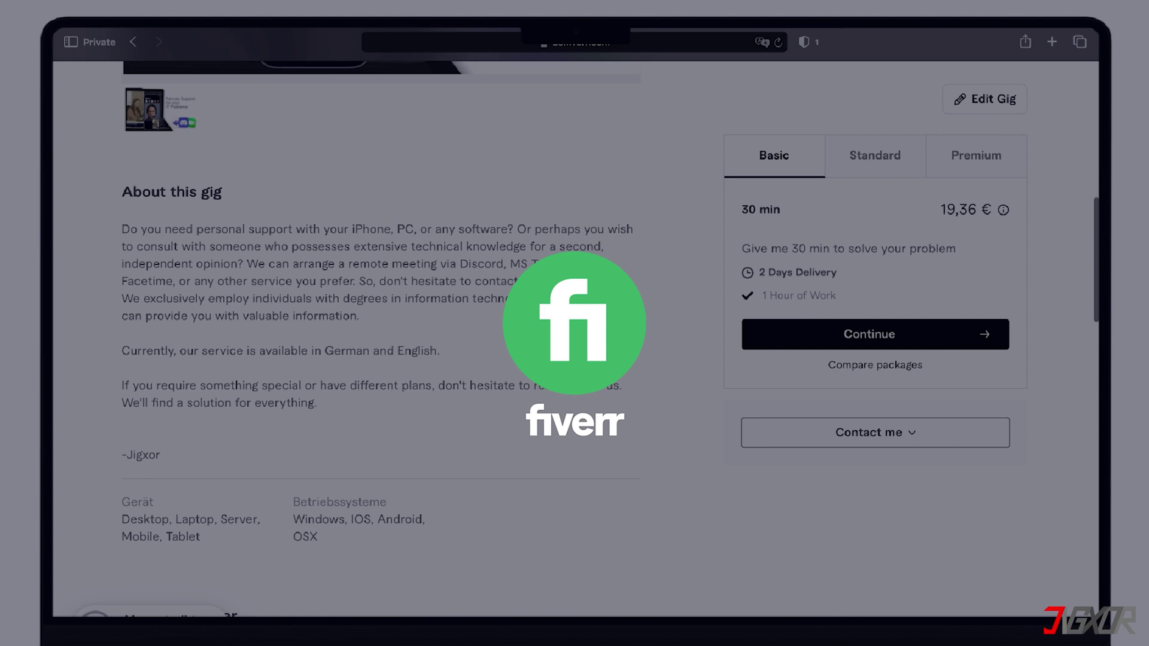
Scroll the Fiverr gig page down to Compare packages (19,36 €, 33,88 €, 67,75 €).
{"action": "scroll", "coordinate": [587, 320], "scroll_direction": "down", "scroll_amount": 15}
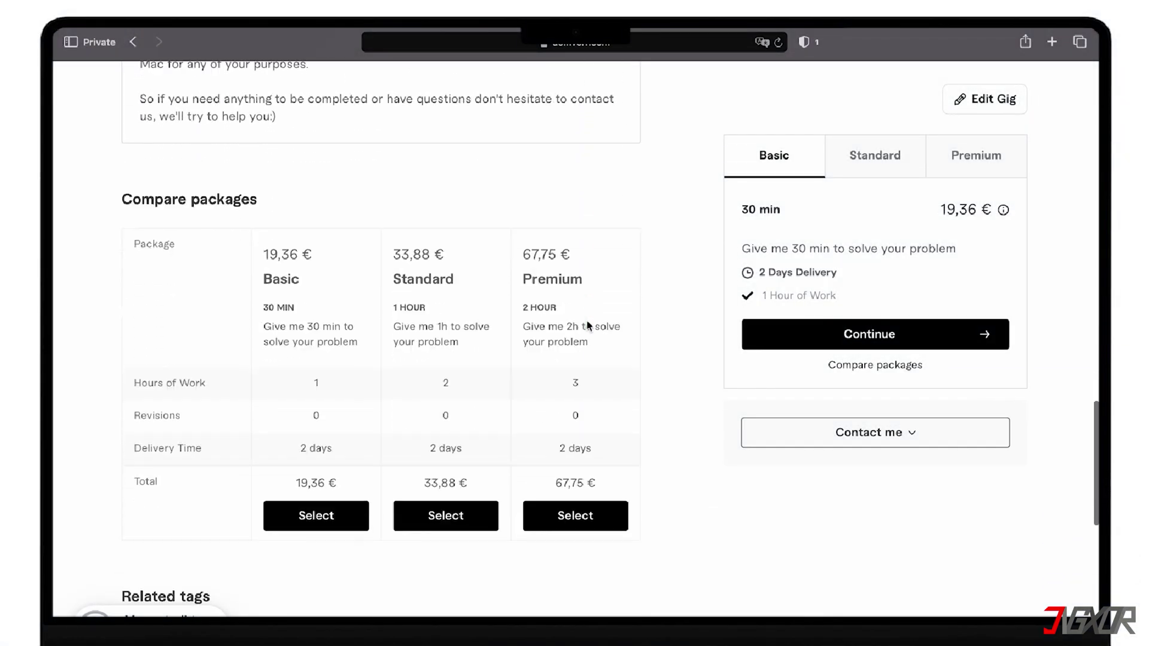